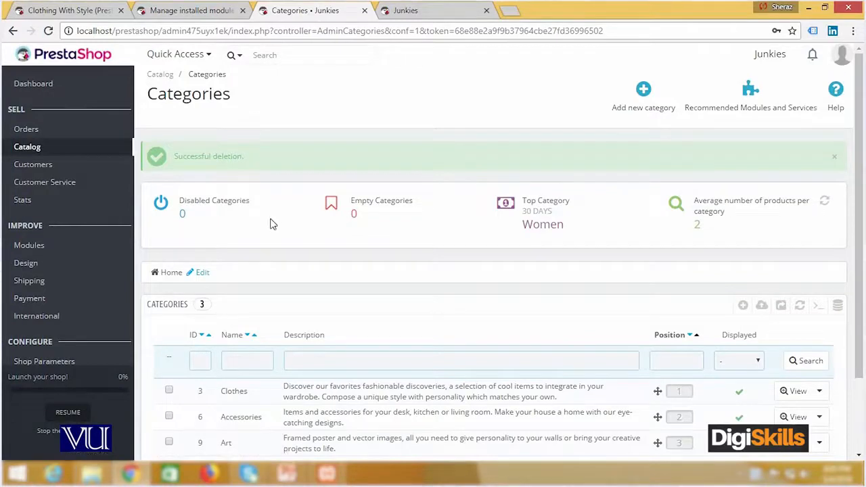
View the Clothes and Accessories entries in the storefront's category menu and return to the admin categories page.
{"action": "left_click", "coordinate": [453, 14]}
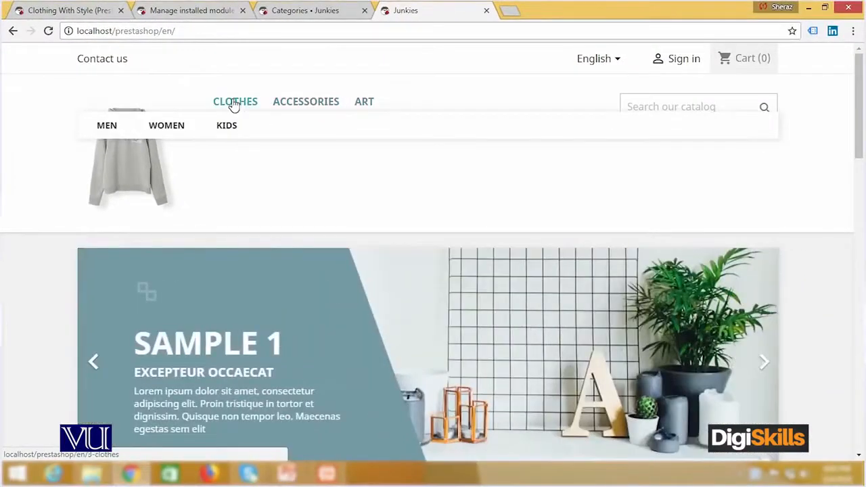
{"action": "mouse_move", "coordinate": [284, 108]}
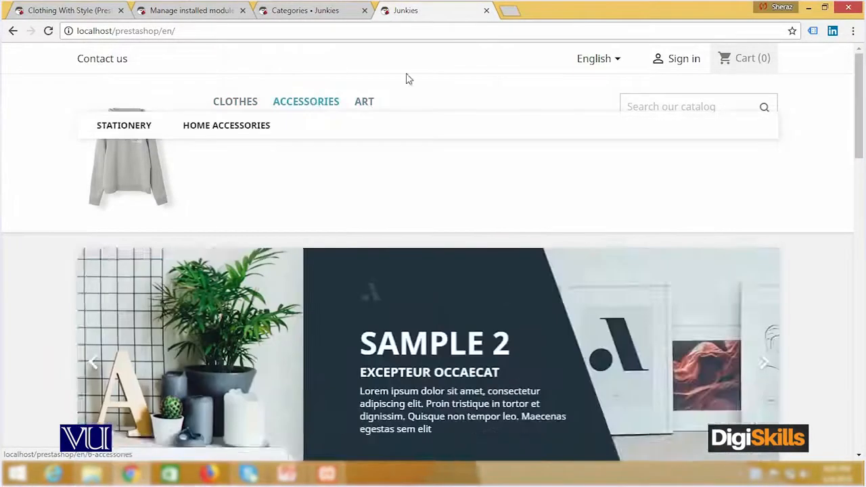
{"action": "left_click", "coordinate": [315, 17]}
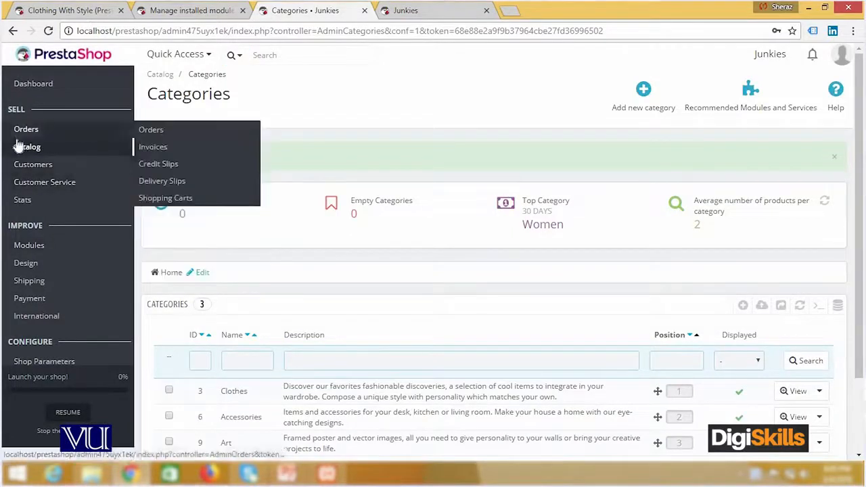
Open the catalog's category list and view the actions available for the Clothes category.
{"action": "mouse_move", "coordinate": [19, 150]}
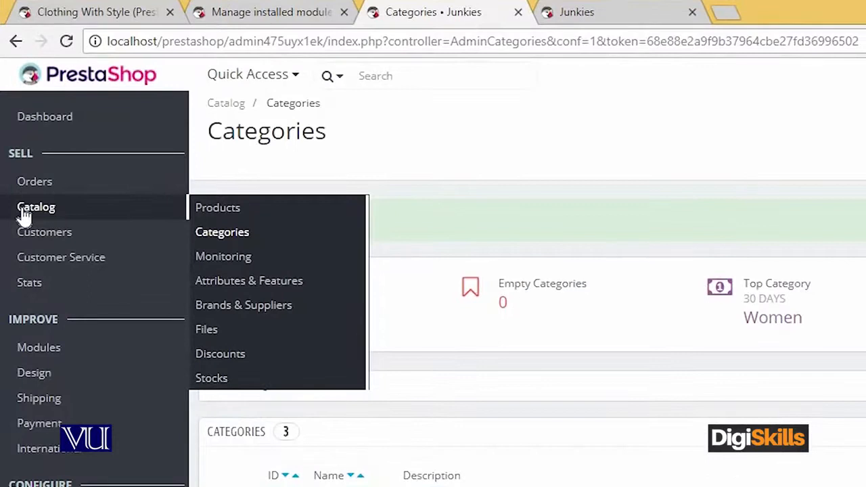
{"action": "left_click", "coordinate": [225, 237]}
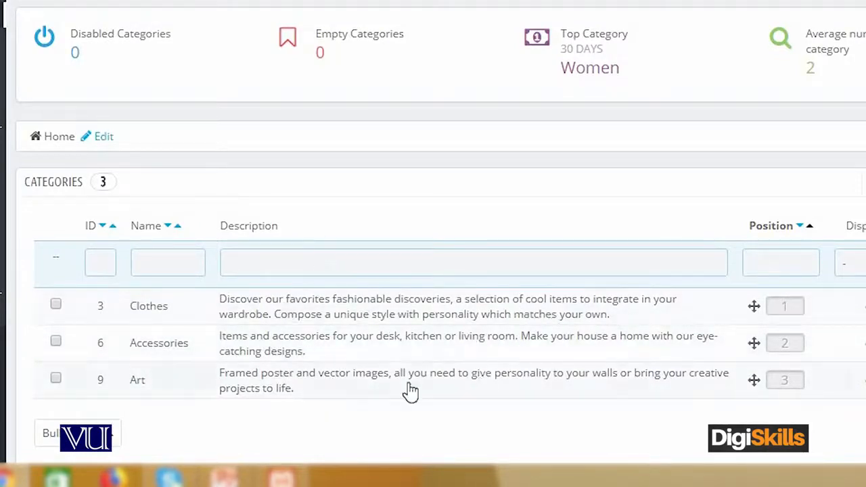
{"action": "left_click", "coordinate": [808, 330]}
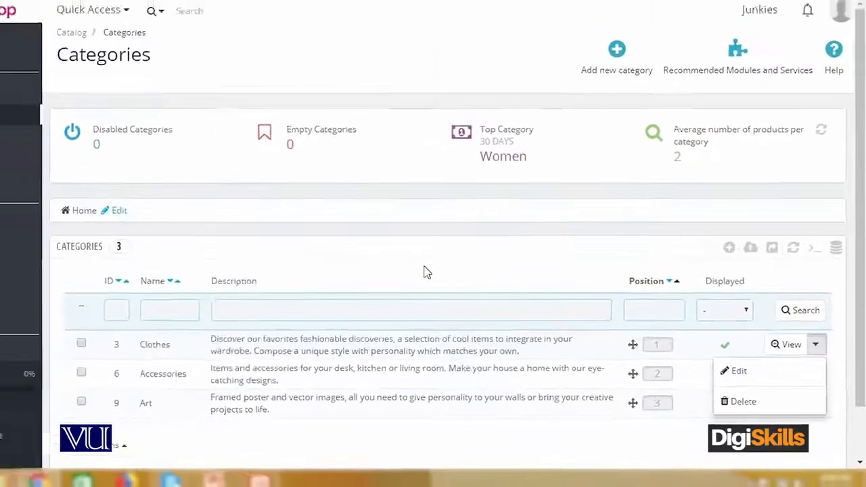
{"action": "left_click", "coordinate": [312, 232]}
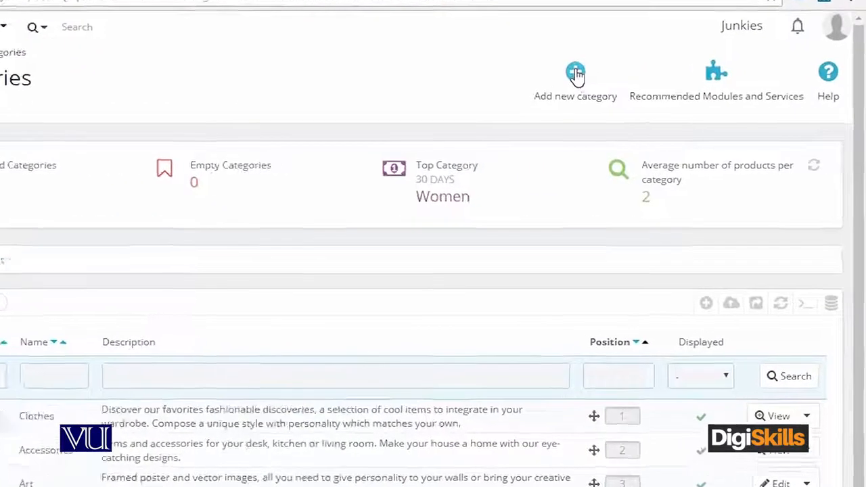
Start a new category named "Electronics" under Home with the description "Laptop, iPad, iPhone".
{"action": "left_click", "coordinate": [576, 73]}
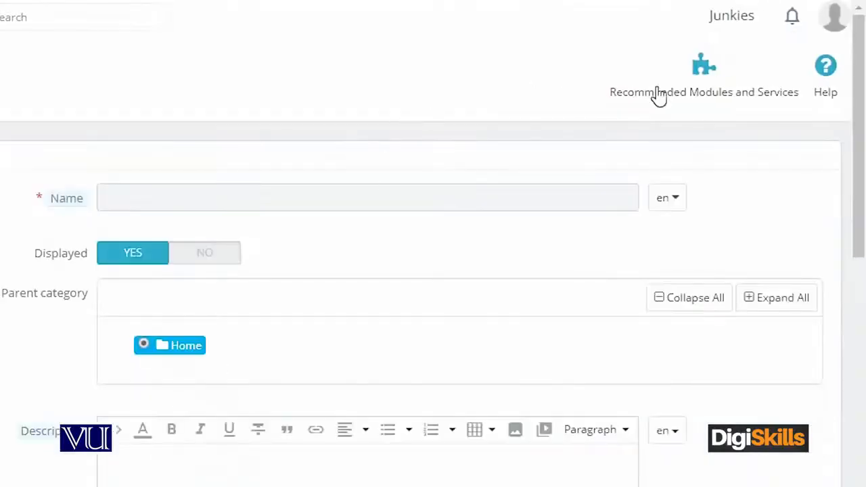
{"action": "left_click", "coordinate": [552, 202]}
{"action": "type", "text": "Electronics"}
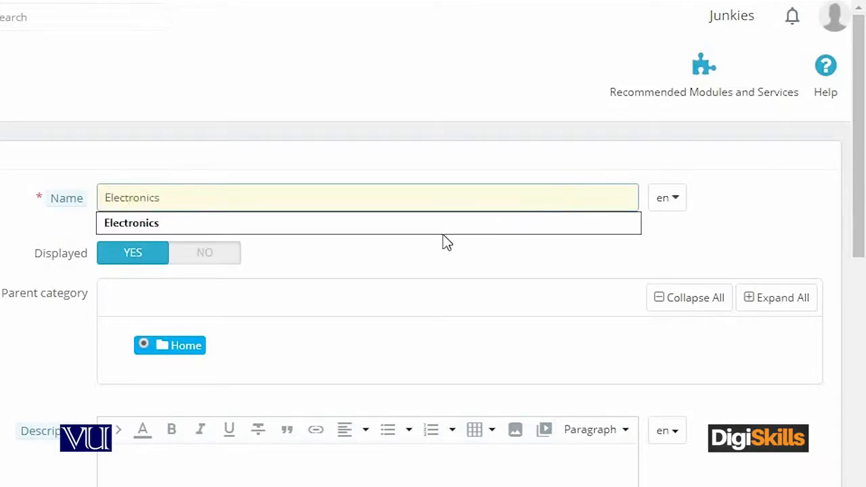
{"action": "left_click", "coordinate": [437, 226]}
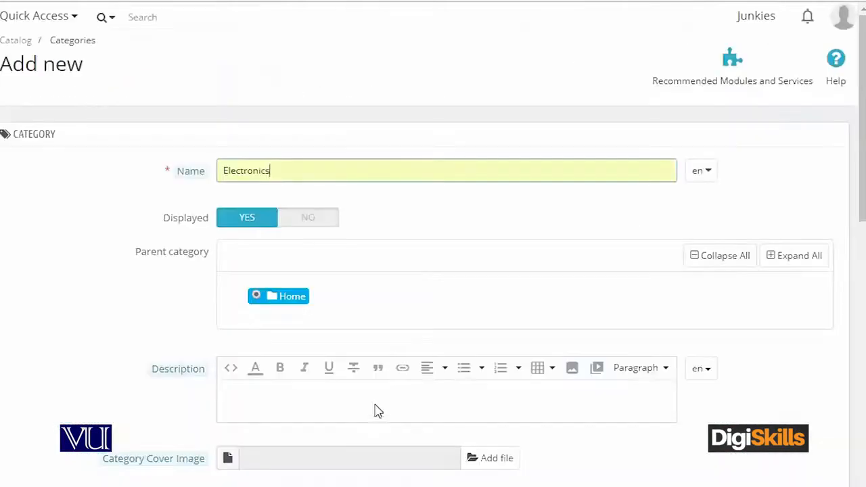
{"action": "left_click", "coordinate": [324, 409]}
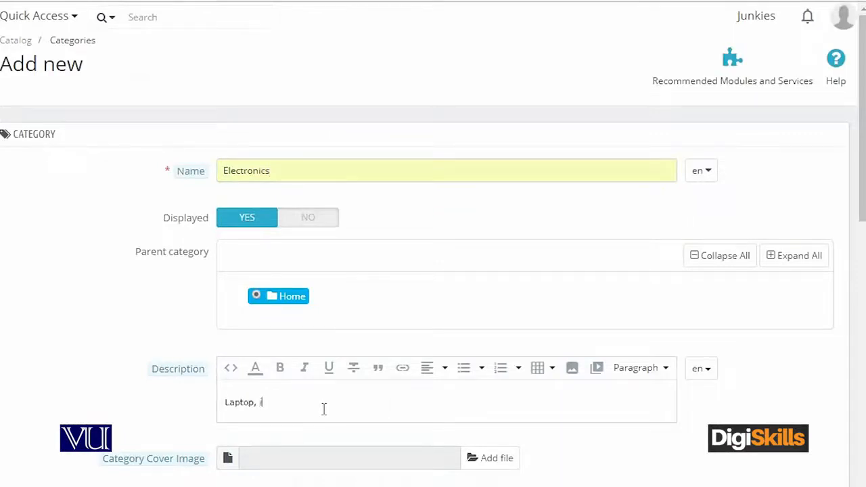
{"action": "type", "text": "Laptop, iPad, iPjone"}
Try to upload the HTC image from the desktop's Pictures folder as the category's menu thumbnail.
{"action": "scroll", "coordinate": [41, 317], "scroll_direction": "down", "scroll_amount": 2}
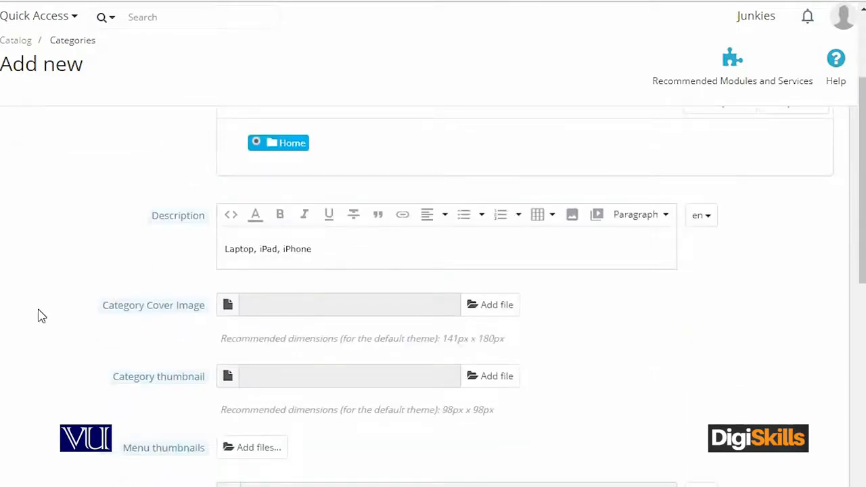
{"action": "scroll", "coordinate": [40, 317], "scroll_direction": "down", "scroll_amount": 1}
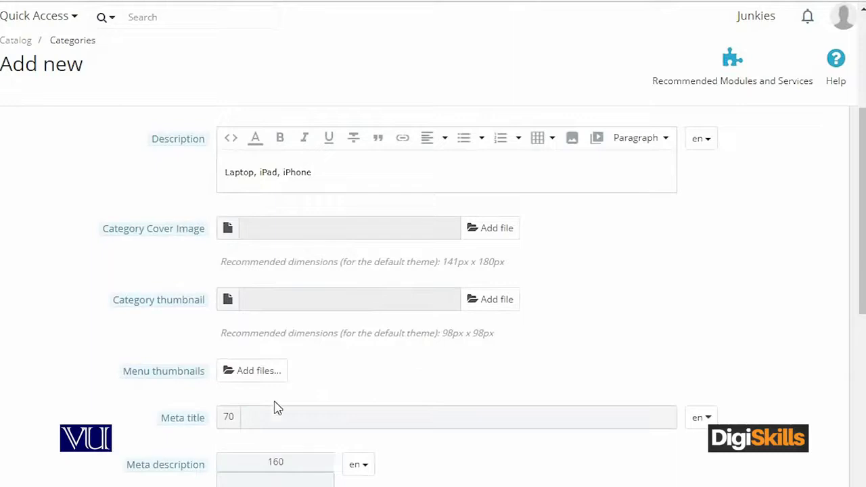
{"action": "left_click", "coordinate": [272, 379]}
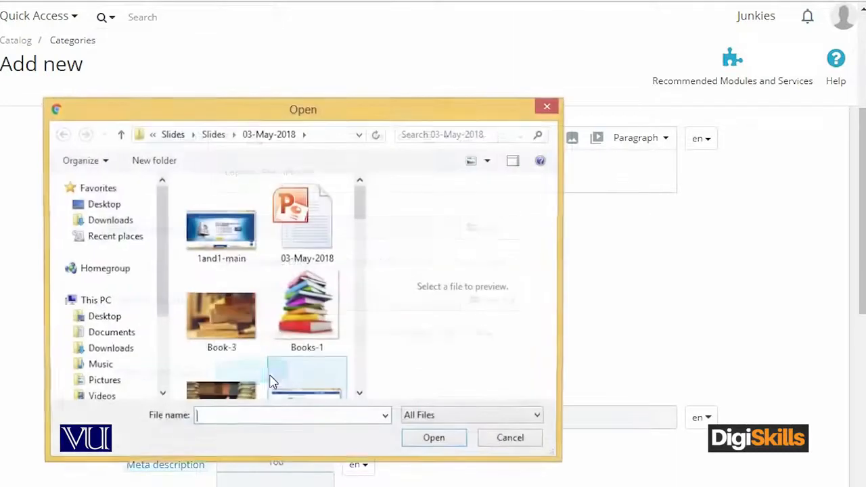
{"action": "left_click", "coordinate": [115, 318]}
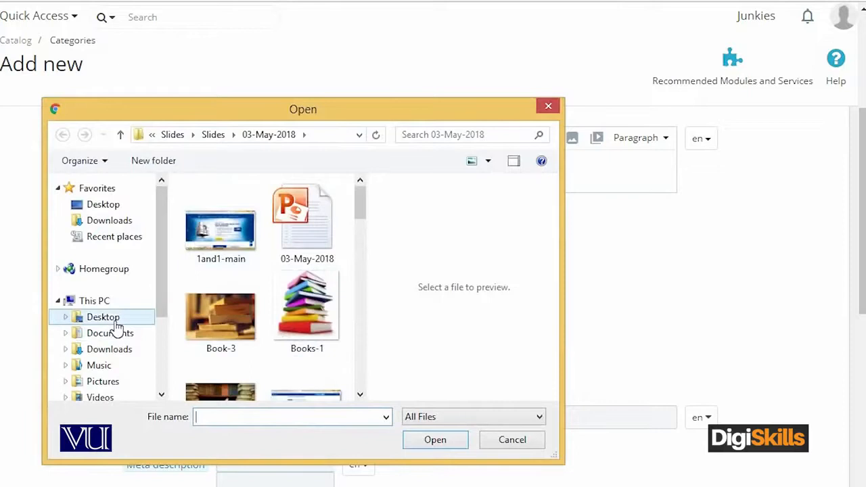
{"action": "double_click", "coordinate": [281, 348]}
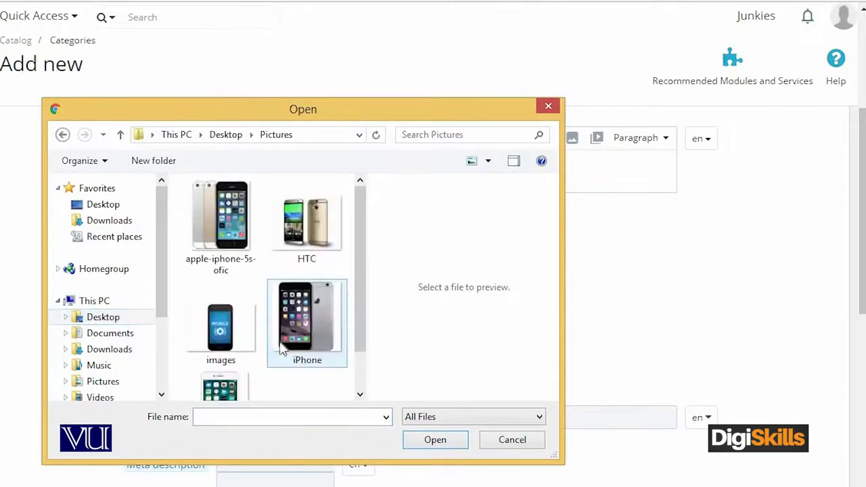
{"action": "left_click", "coordinate": [321, 244]}
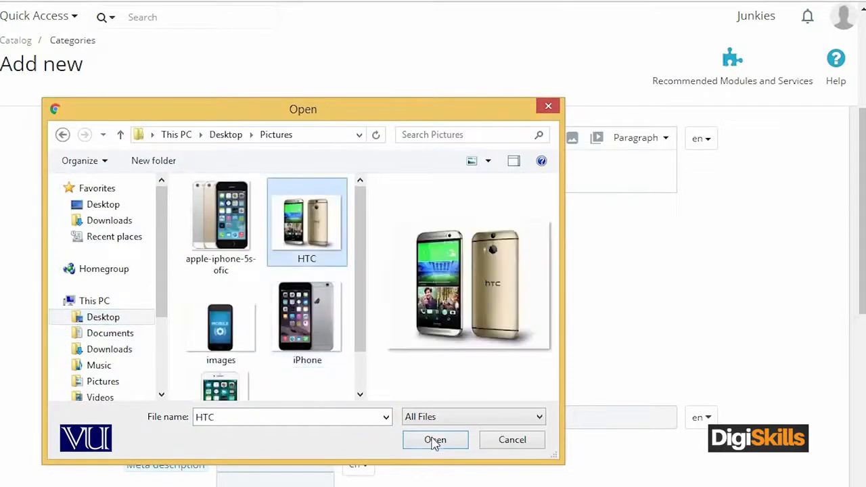
{"action": "left_click", "coordinate": [435, 439]}
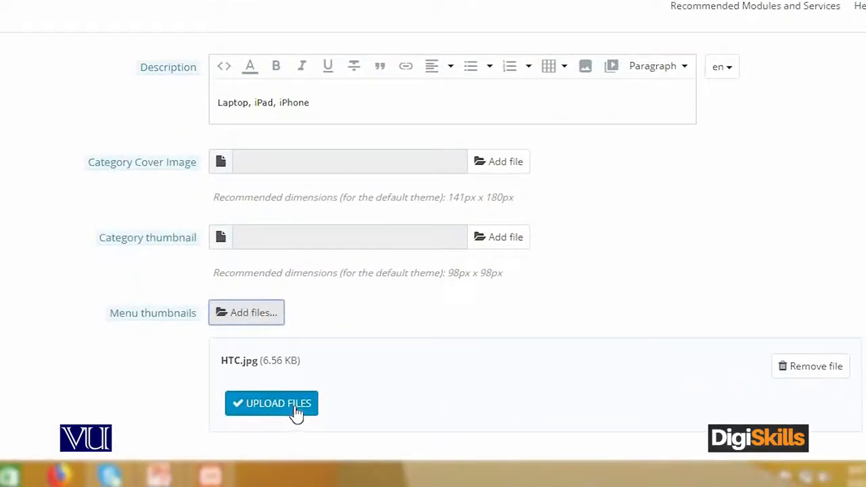
{"action": "left_click", "coordinate": [298, 454]}
Set the category's meta title to "Electronics".
{"action": "scroll", "coordinate": [709, 286], "scroll_direction": "down", "scroll_amount": 5}
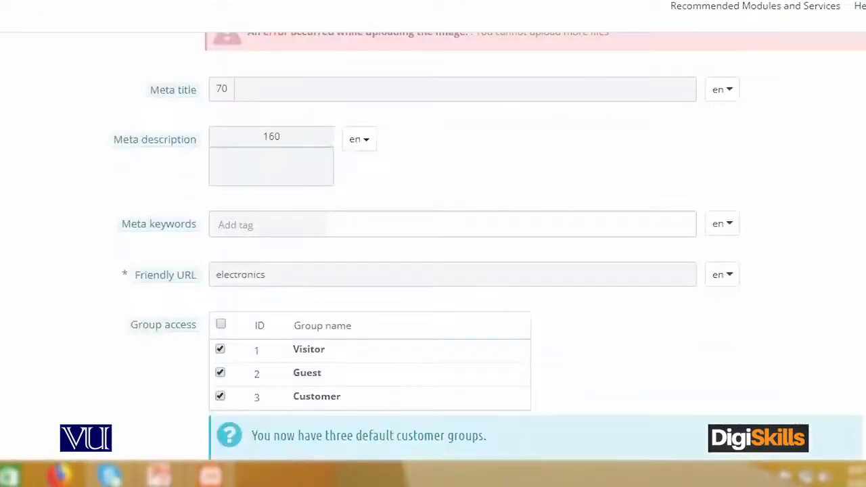
{"action": "left_click", "coordinate": [554, 80]}
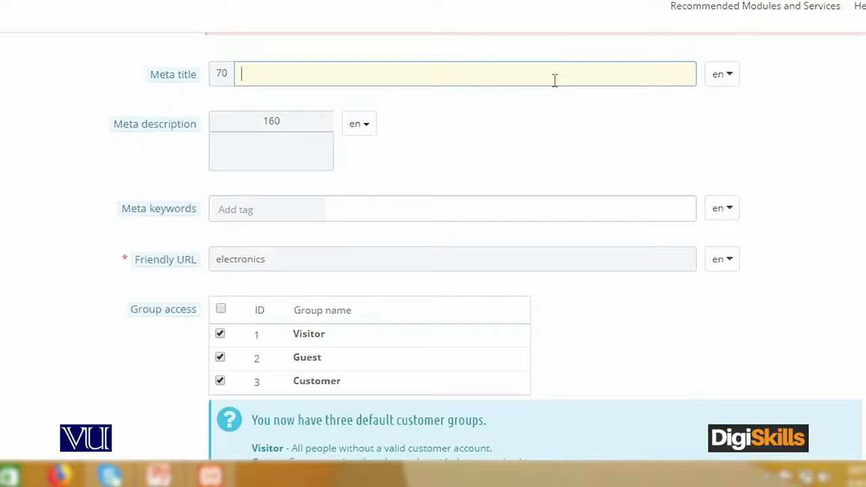
{"action": "type", "text": "Elec"}
{"action": "key", "text": "Down"}
{"action": "key", "text": "Tab"}
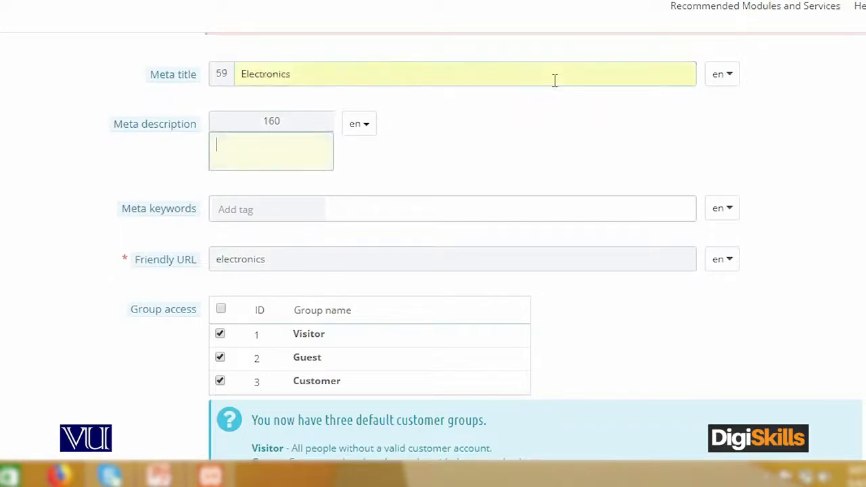
Copy the meta title "Electronics" into the meta description and meta keywords.
{"action": "double_click", "coordinate": [278, 74]}
{"action": "key", "text": "ctrl+c"}
{"action": "left_click", "coordinate": [264, 157]}
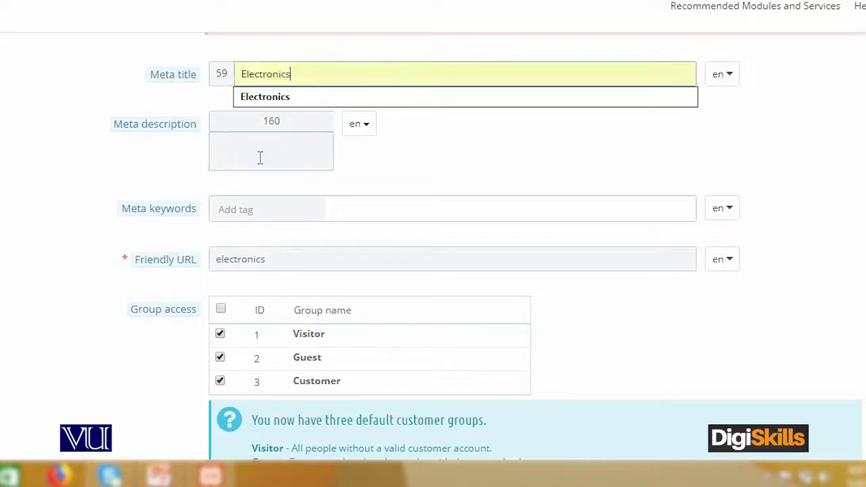
{"action": "key", "text": "ctrl+v"}
{"action": "left_click", "coordinate": [363, 209]}
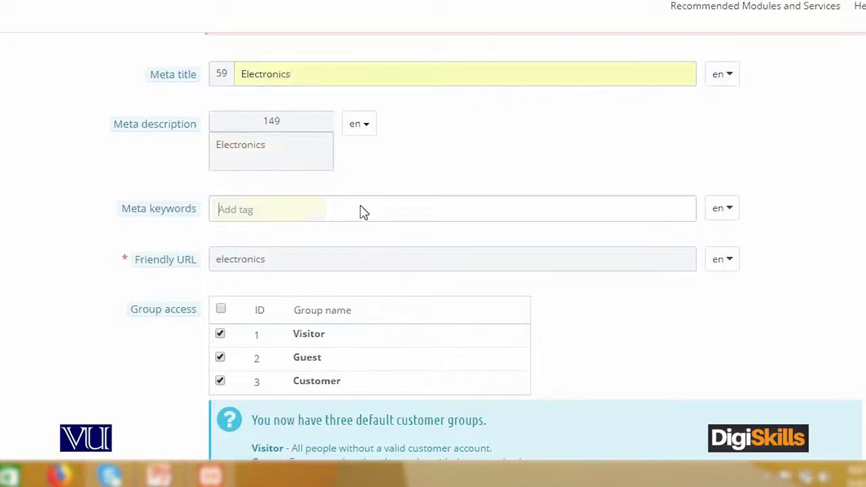
{"action": "key", "text": "ctrl+v"}
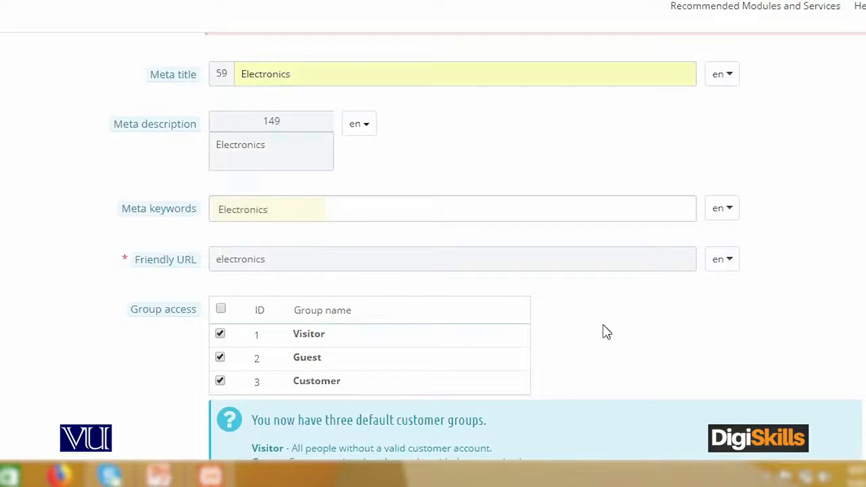
Save the new Electronics category and check its entry in the category list.
{"action": "scroll", "coordinate": [607, 332], "scroll_direction": "down", "scroll_amount": 3}
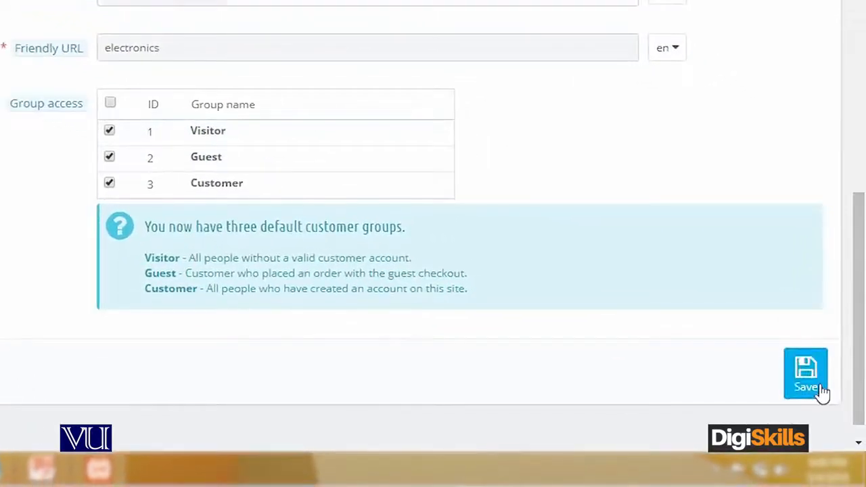
{"action": "left_click", "coordinate": [821, 389]}
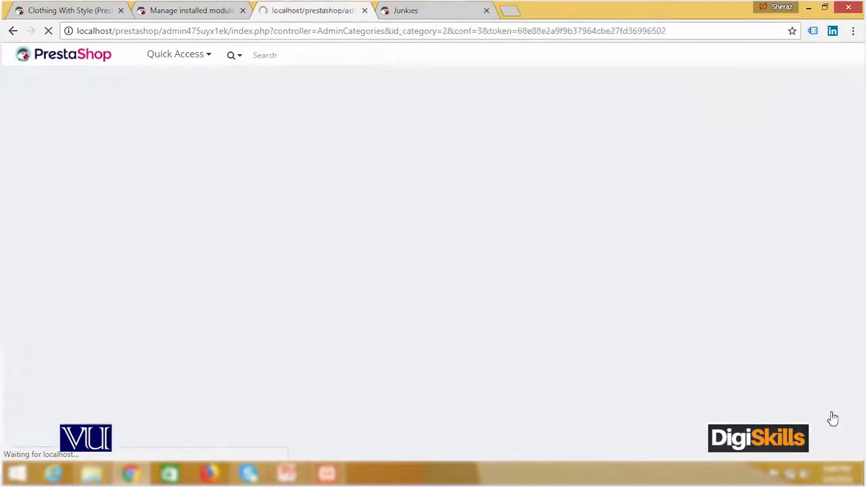
{"action": "scroll", "coordinate": [498, 283], "scroll_direction": "down", "scroll_amount": 2}
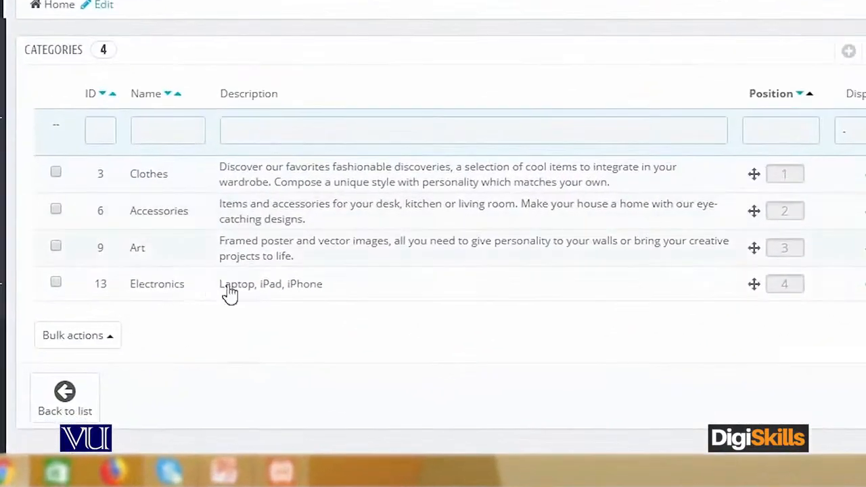
Open the Electronics category and start a new subcategory in it named "Mobile Phone".
{"action": "left_click", "coordinate": [181, 292]}
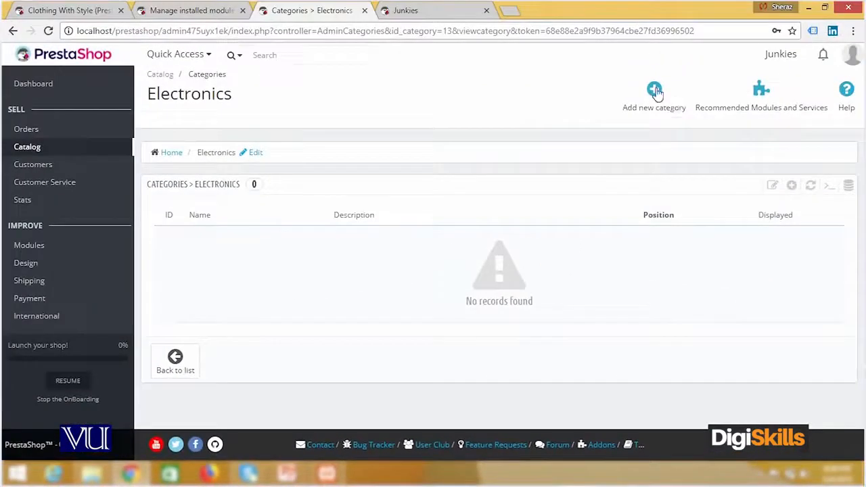
{"action": "left_click", "coordinate": [655, 91]}
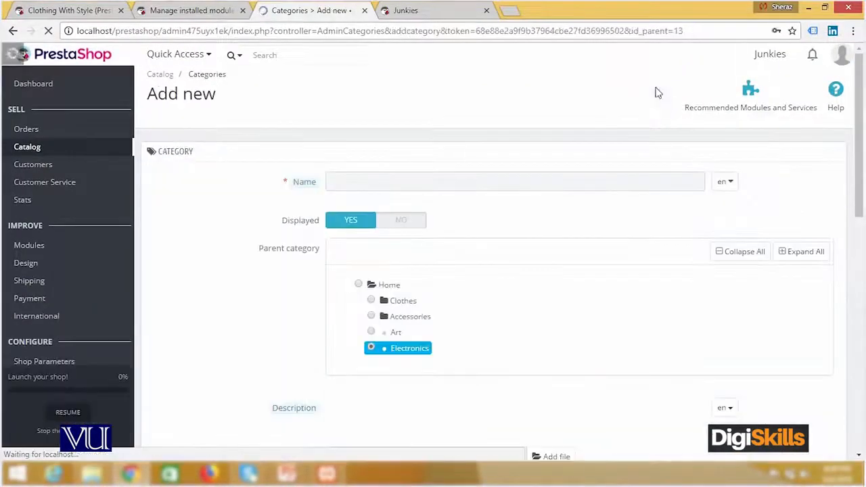
{"action": "left_click", "coordinate": [399, 187]}
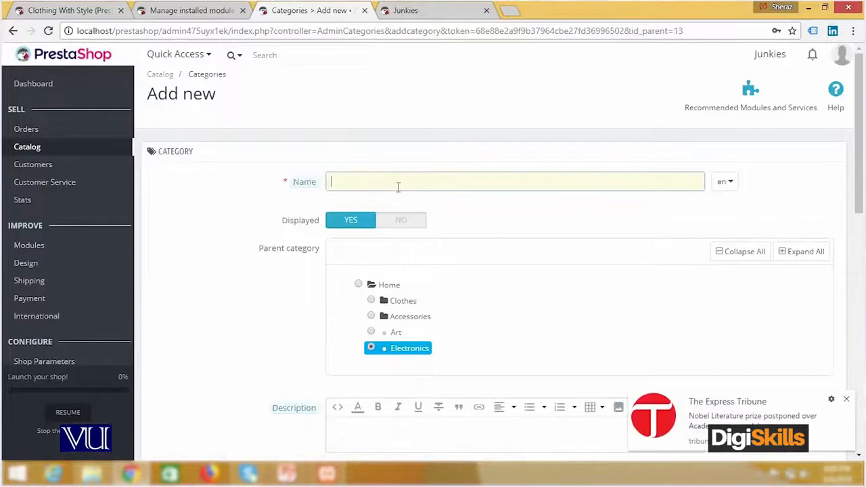
{"action": "type", "text": "Mobile"}
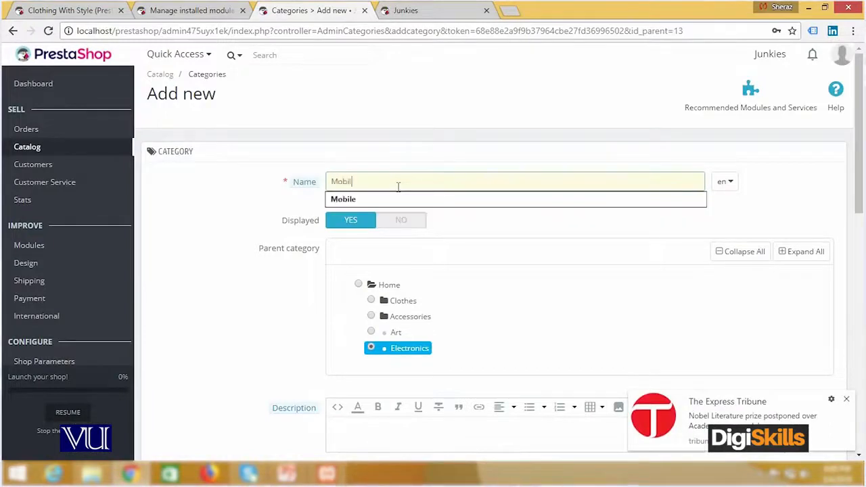
{"action": "type", "text": " Phone"}
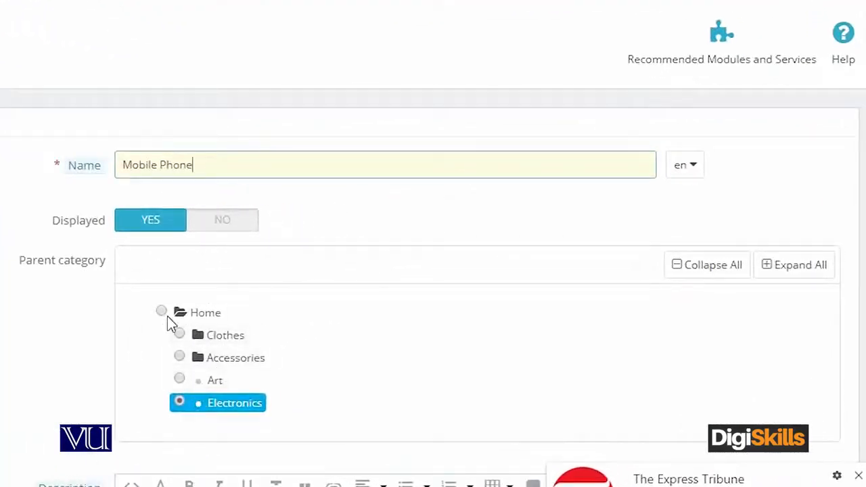
Try Accessories and Art as the parent category, and set the parent back to Electronics.
{"action": "left_click", "coordinate": [180, 357]}
{"action": "left_click", "coordinate": [180, 379]}
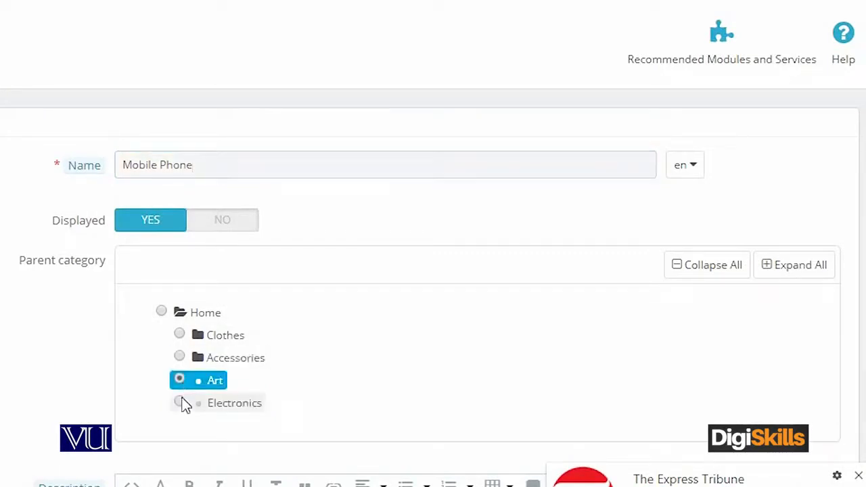
{"action": "left_click", "coordinate": [180, 403]}
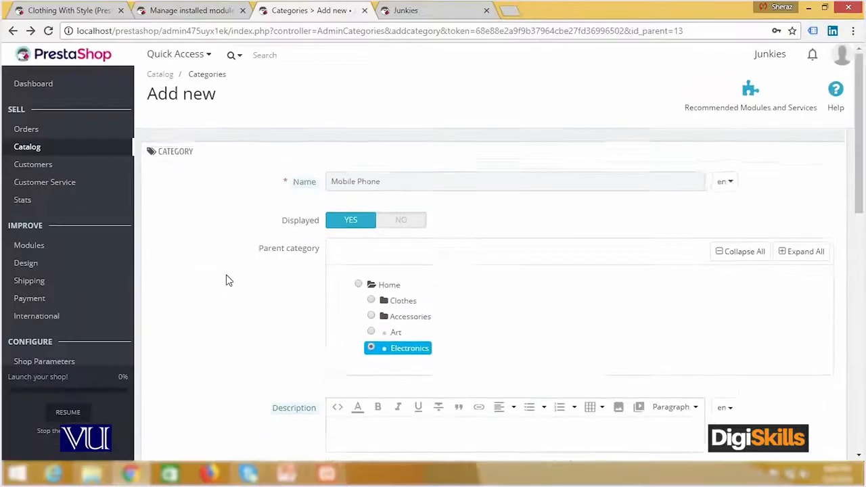
{"action": "scroll", "coordinate": [228, 281], "scroll_direction": "down", "scroll_amount": 4}
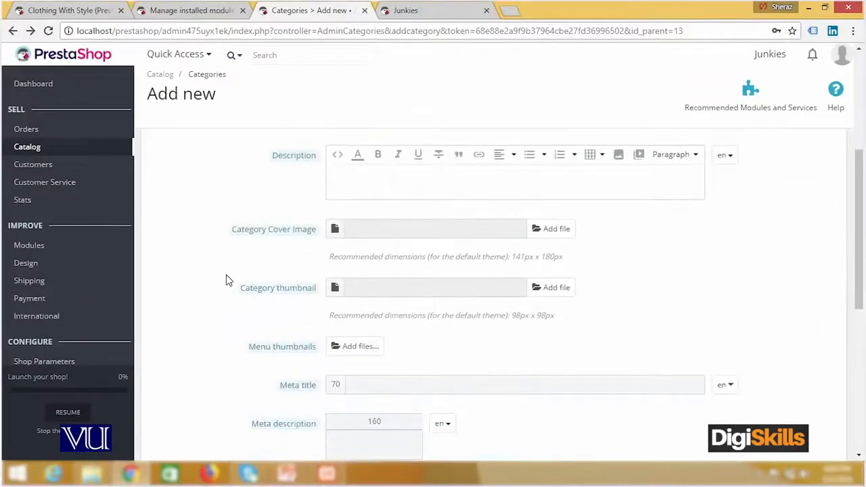
Save the Mobile Phone subcategory and reopen the full category list.
{"action": "scroll", "coordinate": [270, 277], "scroll_direction": "down", "scroll_amount": 1}
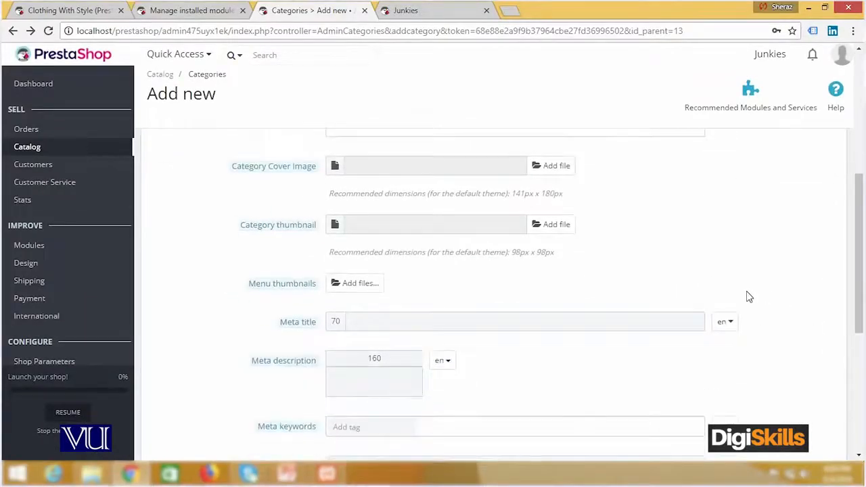
{"action": "scroll", "coordinate": [749, 296], "scroll_direction": "down", "scroll_amount": 5}
{"action": "left_click", "coordinate": [826, 386]}
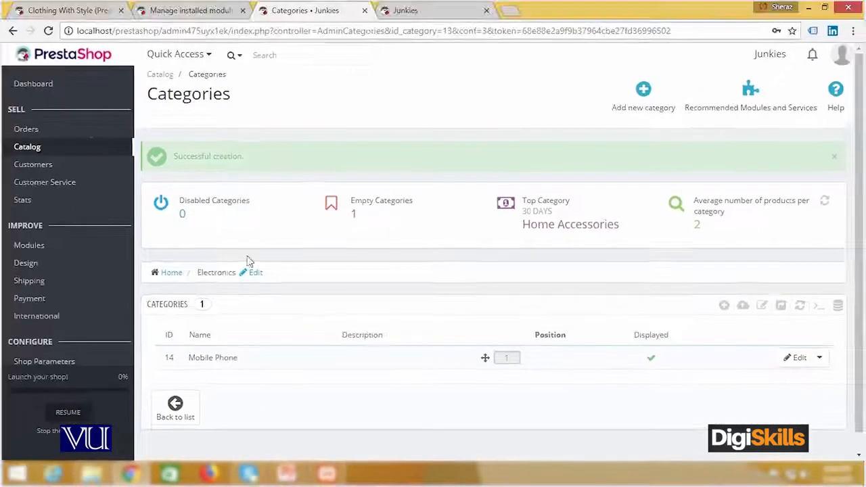
{"action": "mouse_move", "coordinate": [23, 153]}
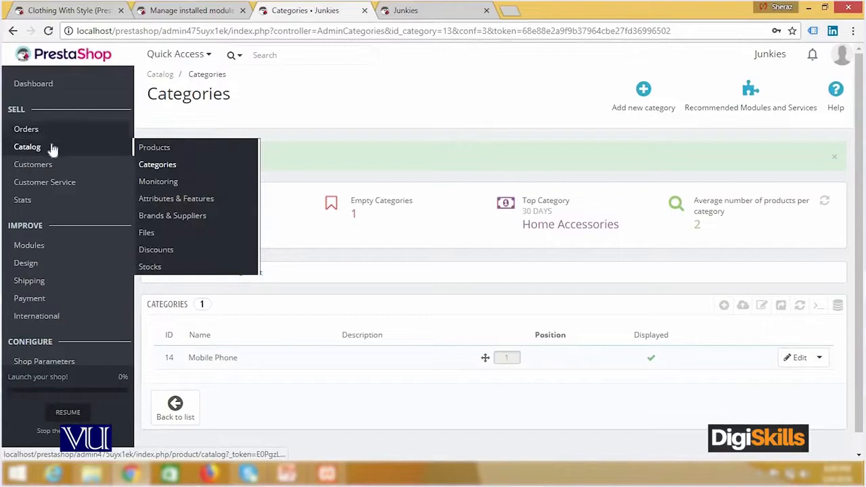
{"action": "left_click", "coordinate": [174, 164]}
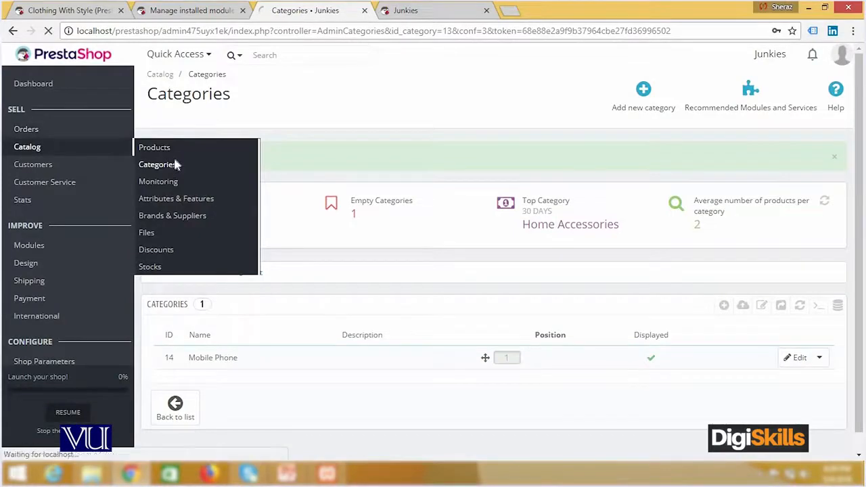
{"action": "scroll", "coordinate": [437, 290], "scroll_direction": "down", "scroll_amount": 2}
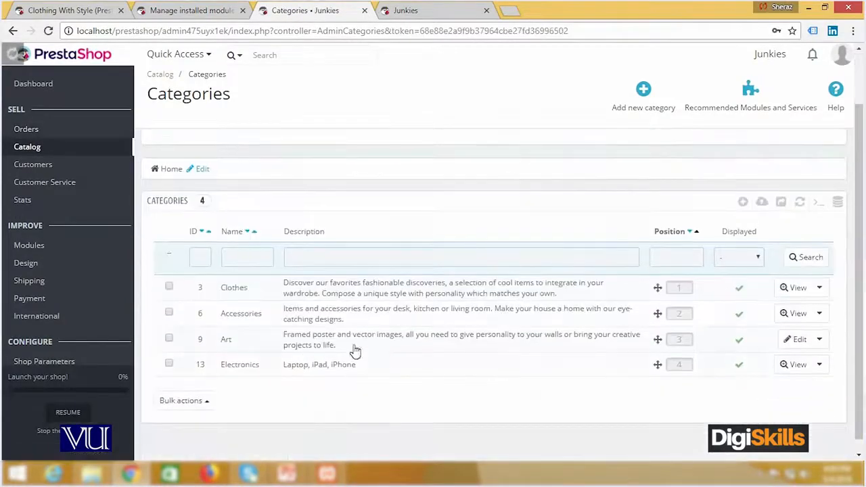
Reload the storefront home page and check the Electronics and Mobile Phone entries in its navigation.
{"action": "left_click", "coordinate": [435, 22]}
{"action": "right_click", "coordinate": [446, 71]}
{"action": "left_click", "coordinate": [472, 106]}
{"action": "mouse_move", "coordinate": [418, 103]}
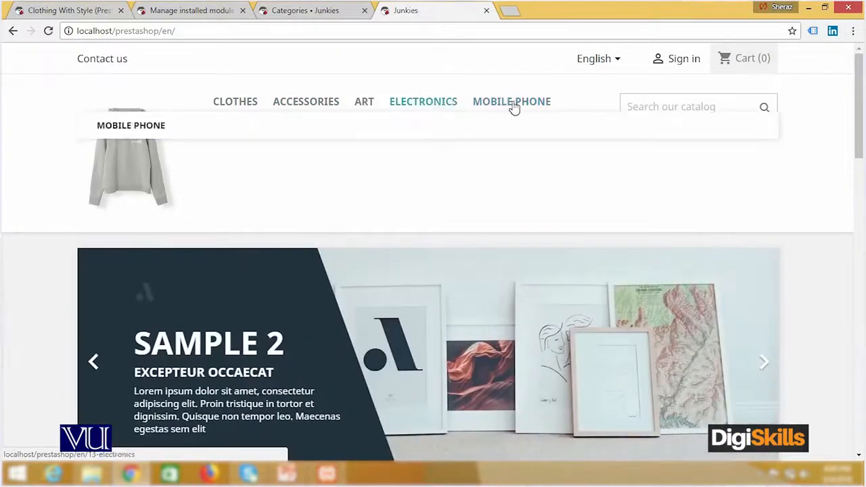
{"action": "mouse_move", "coordinate": [438, 113]}
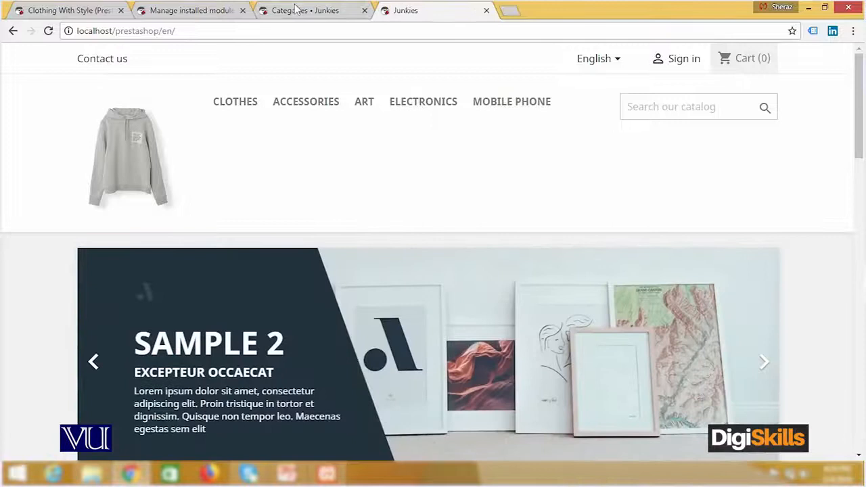
Open the Electronics category in the back office, view the Mobile Phone edit form and return to the Electronics subcategories.
{"action": "left_click", "coordinate": [298, 10]}
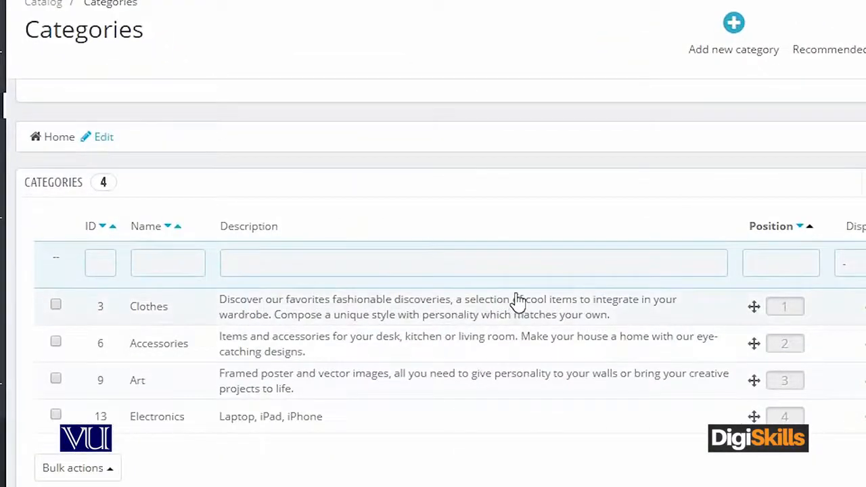
{"action": "left_click", "coordinate": [160, 423]}
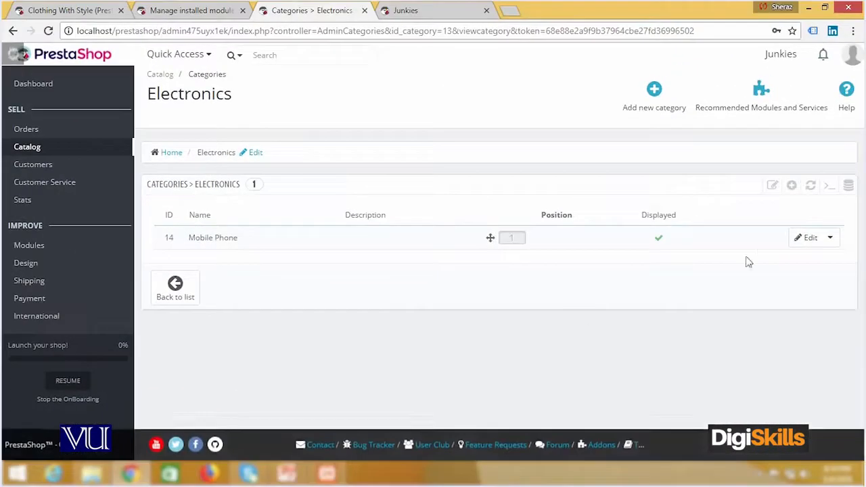
{"action": "left_click", "coordinate": [815, 238]}
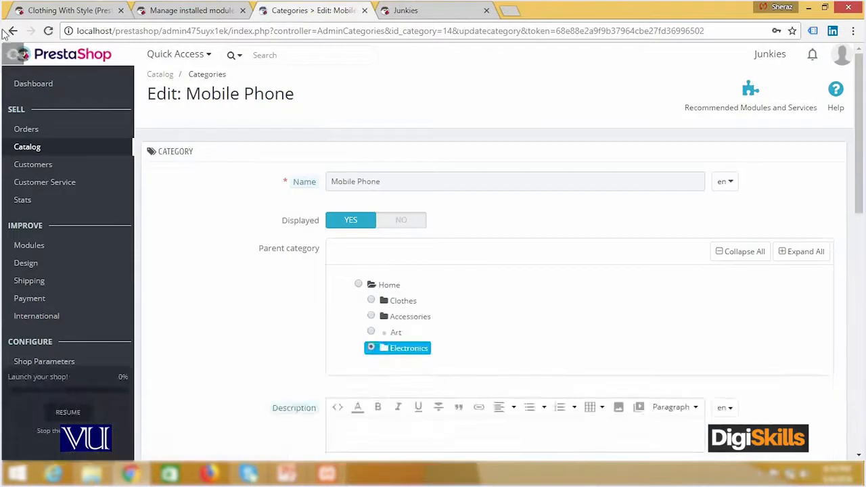
{"action": "key", "text": "alt+Left"}
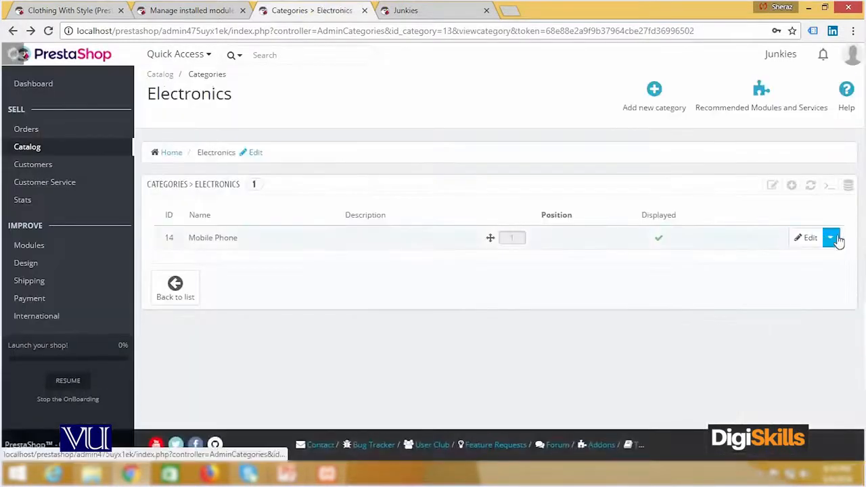
Delete the Mobile Phone subcategory with the recommended option of moving its products to the parent category and disabling them.
{"action": "left_click", "coordinate": [830, 238]}
{"action": "left_click", "coordinate": [789, 262]}
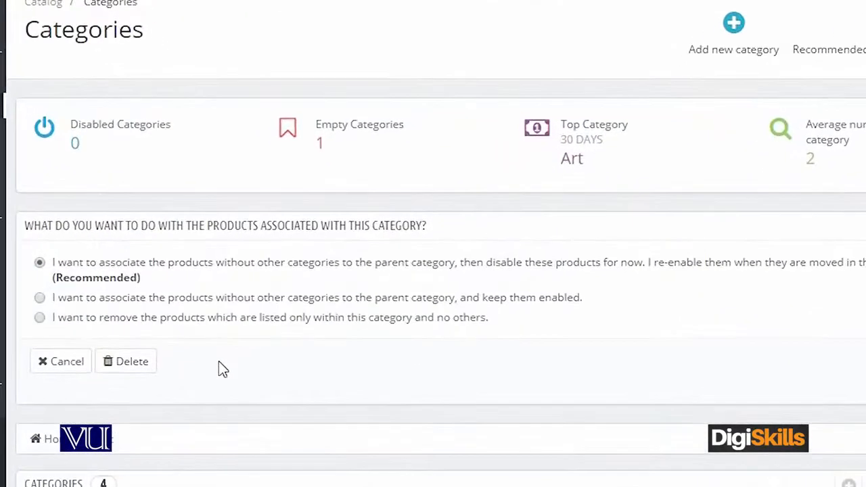
{"action": "left_click", "coordinate": [135, 362]}
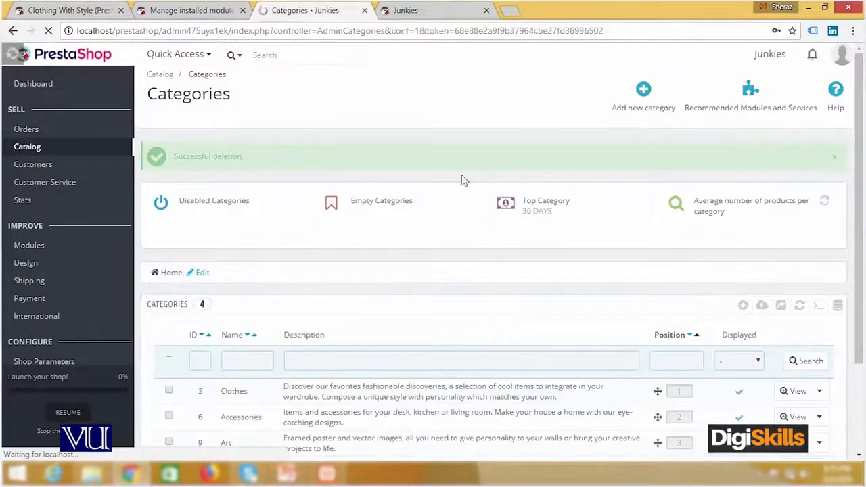
Reload the storefront home page to check its navigation for the deleted Mobile Phone subcategory.
{"action": "left_click", "coordinate": [444, 10]}
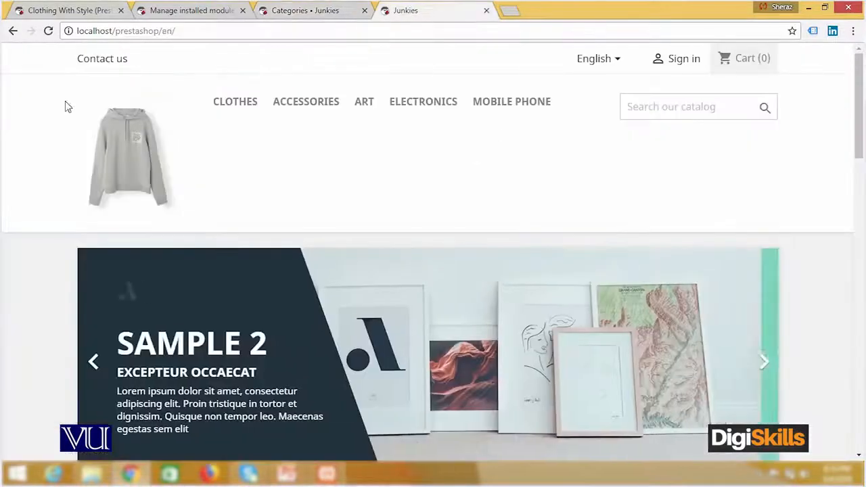
{"action": "right_click", "coordinate": [35, 101]}
{"action": "left_click", "coordinate": [50, 135]}
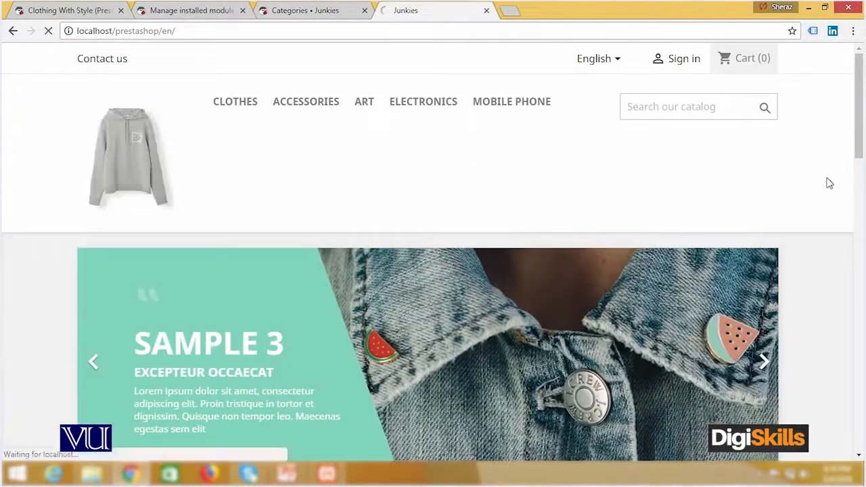
View the Electronics page and its description on the storefront, and return to the back-office category list.
{"action": "left_click", "coordinate": [435, 109]}
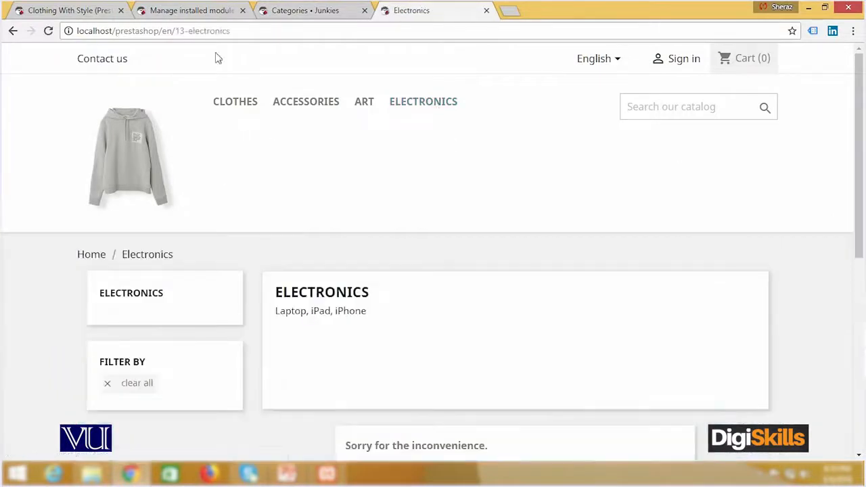
{"action": "triple_click", "coordinate": [356, 308]}
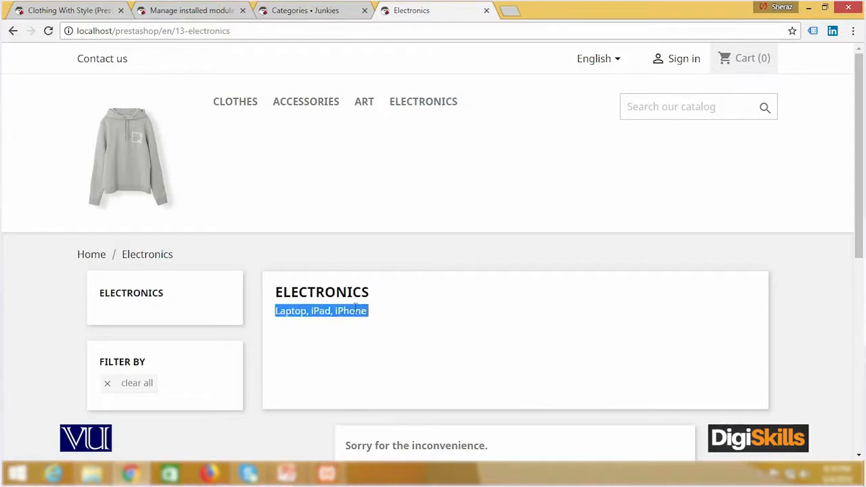
{"action": "left_click", "coordinate": [11, 30]}
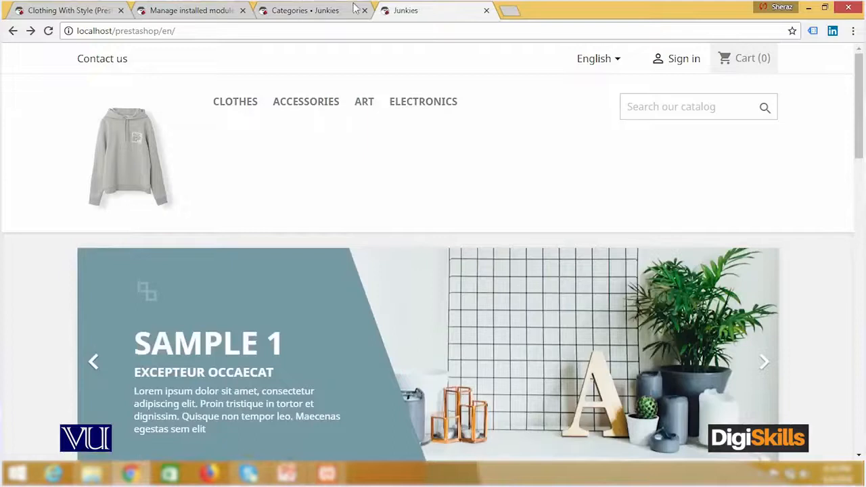
{"action": "left_click", "coordinate": [354, 7]}
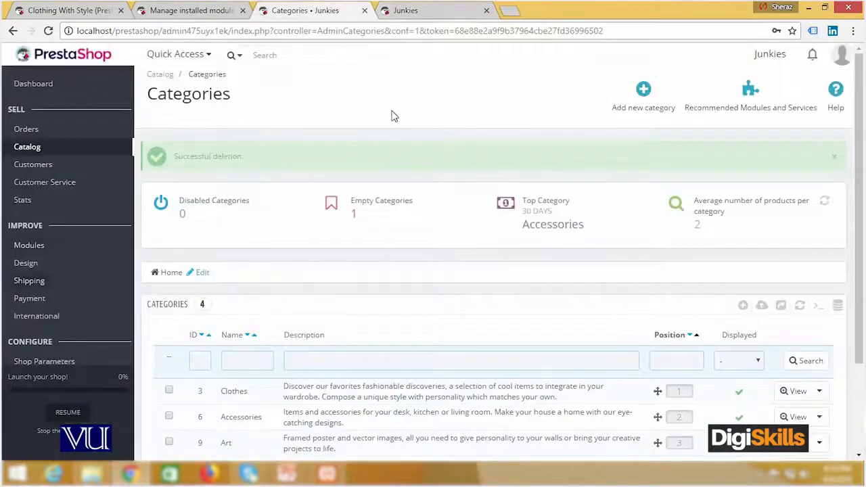